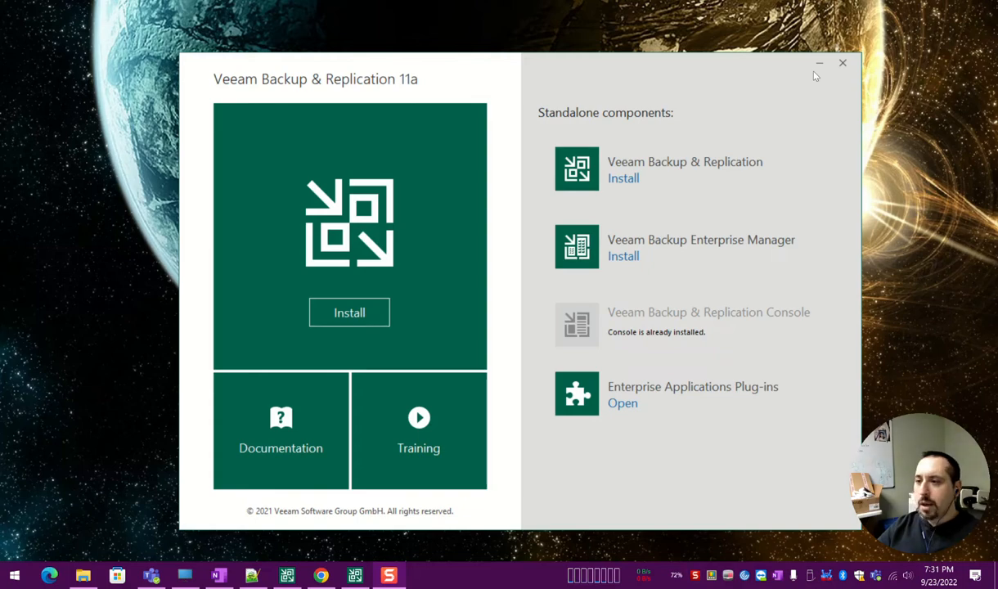
Switch from the Veeam installer to the Backup & Replication console and start adding a service provider to the backup infrastructure
click(842, 63)
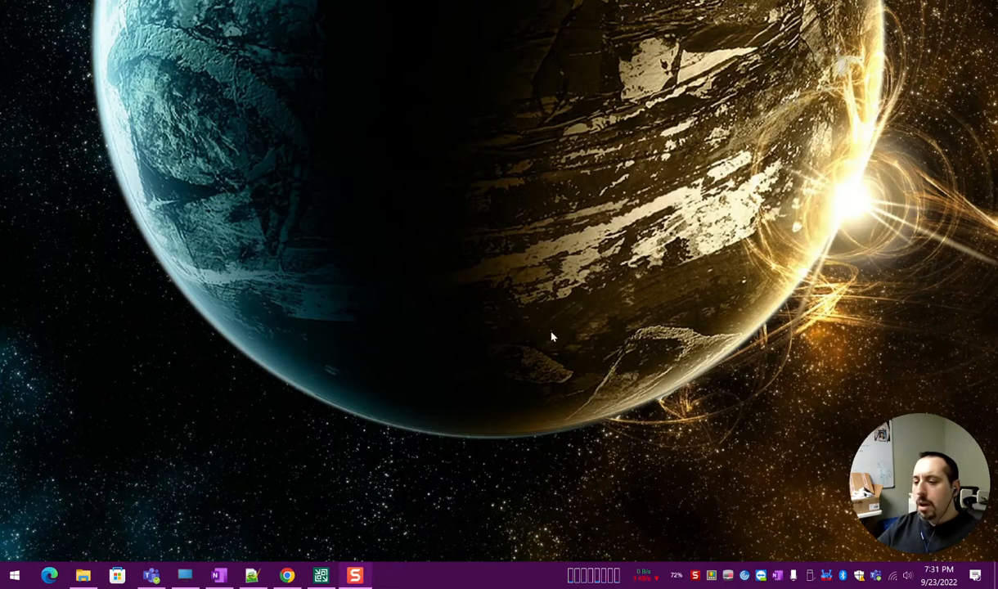
click(321, 575)
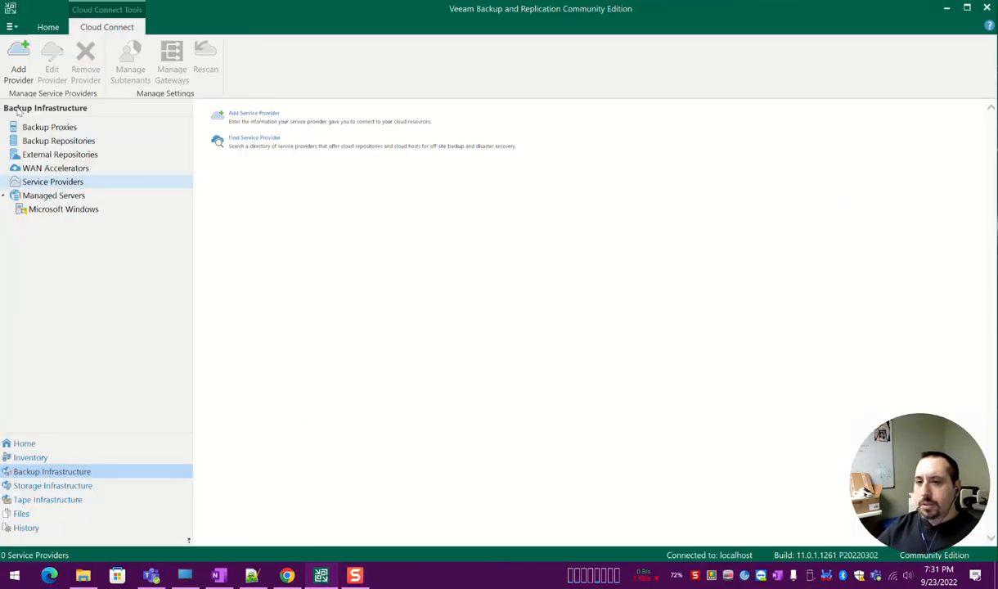
click(28, 444)
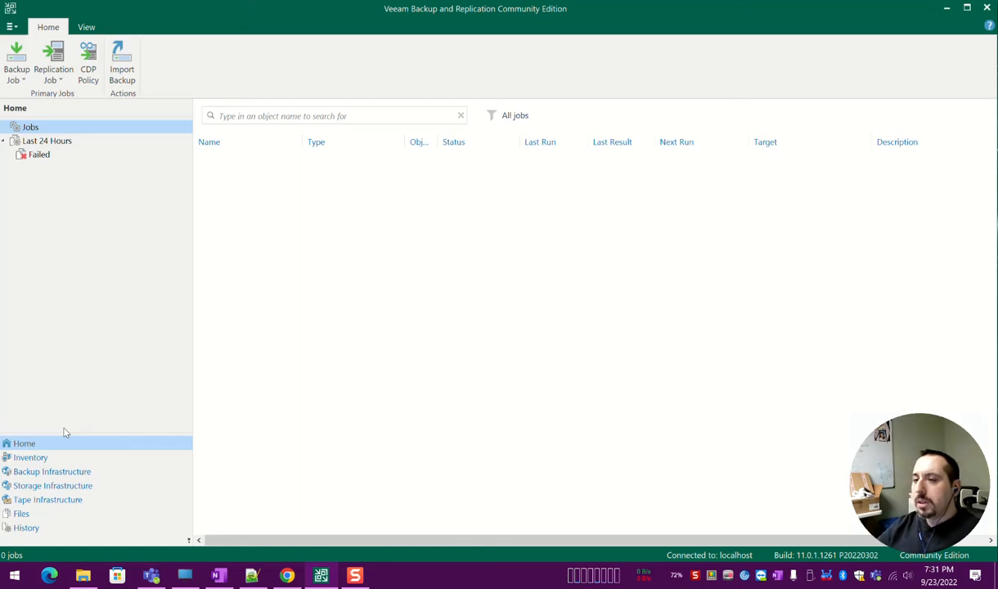
click(73, 473)
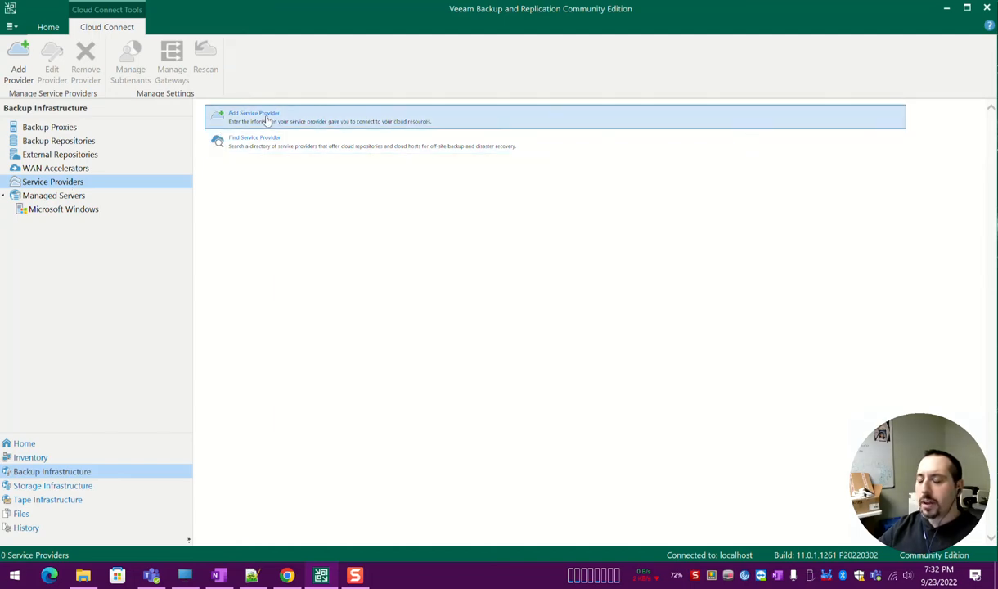
click(269, 119)
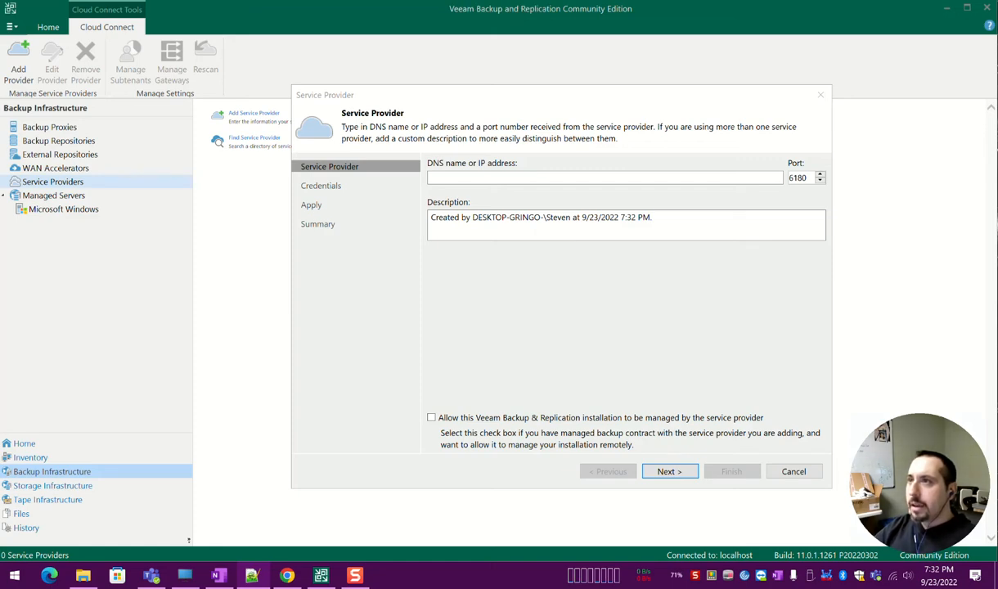
Set the service provider's DNS name to backup.ubxcloud.com with port 6180, clear the description and continue to the credentials
click(455, 177)
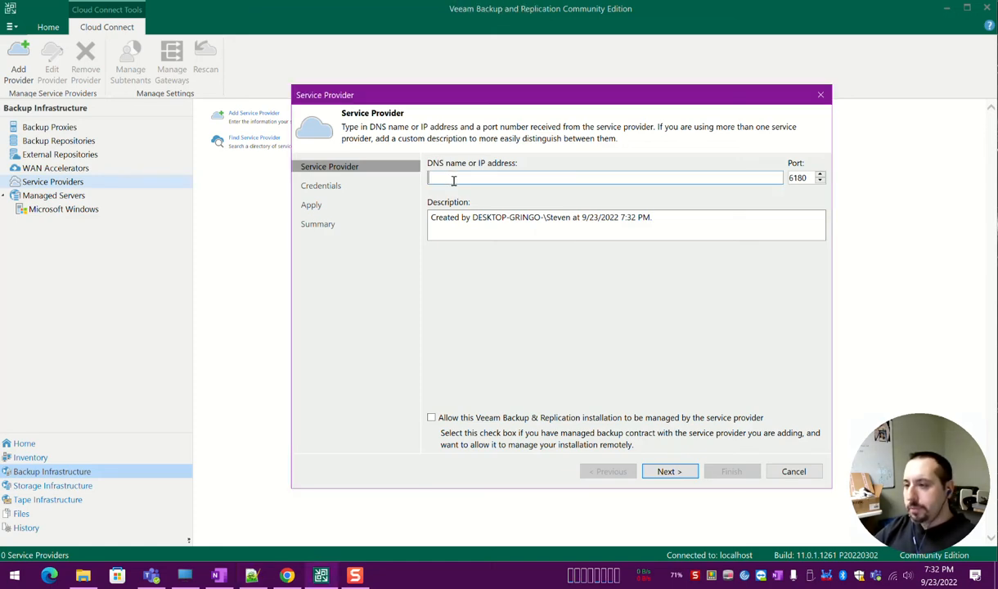
text(backup.)
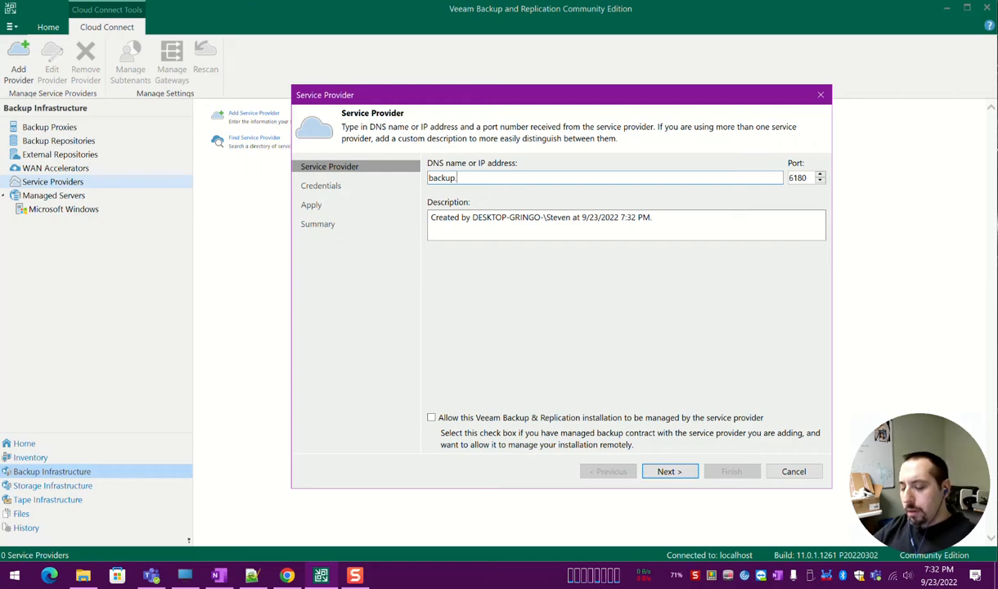
text(ubxcloud.com)
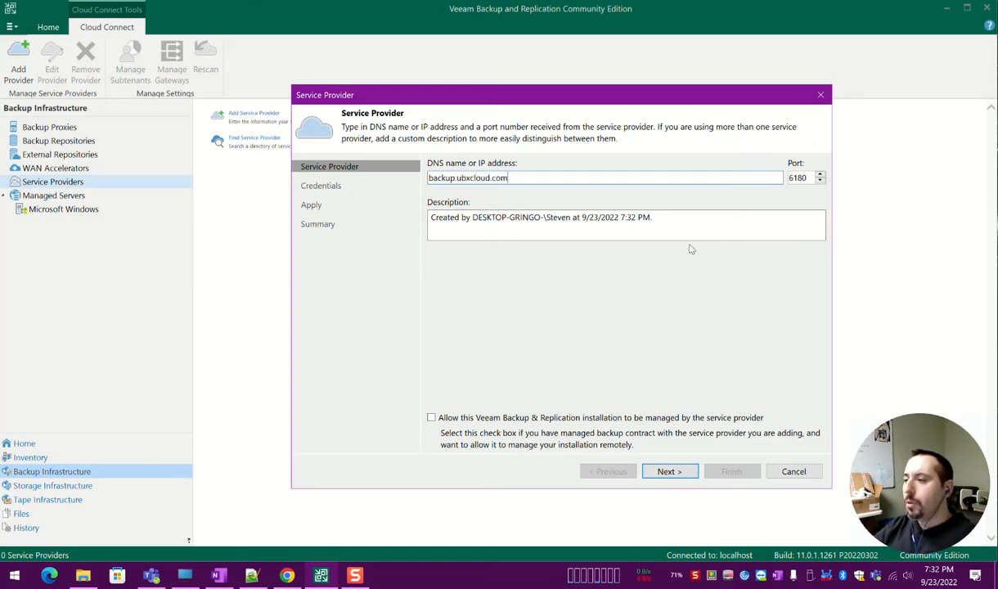
key(Tab)
key(BackSpace)
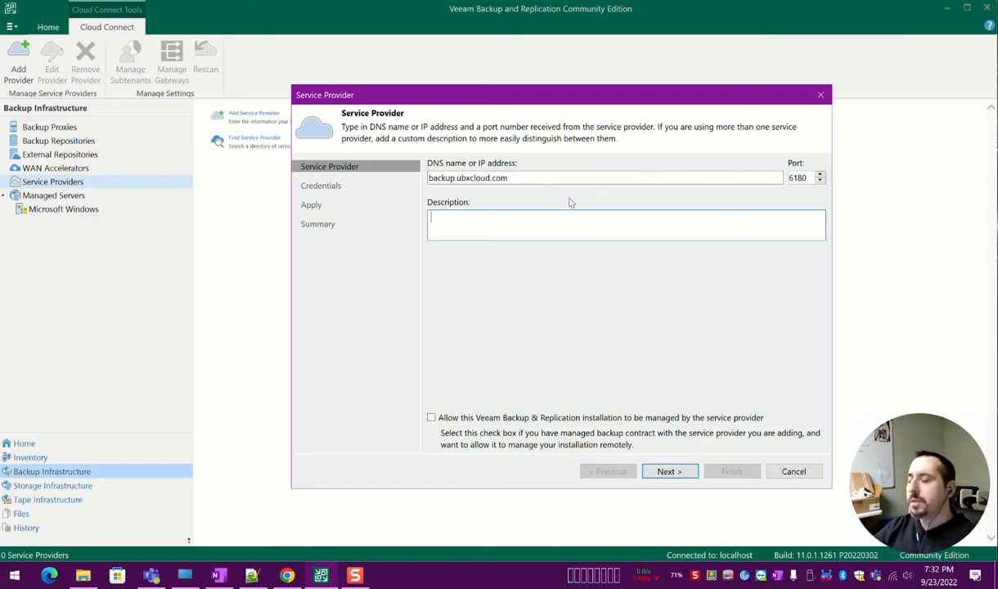
double_click(808, 177)
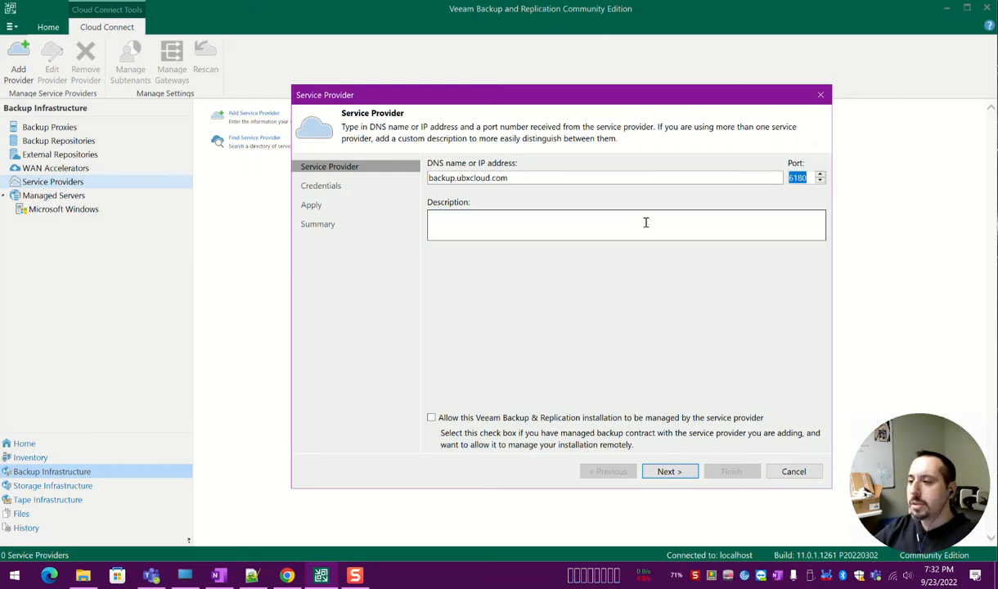
click(646, 222)
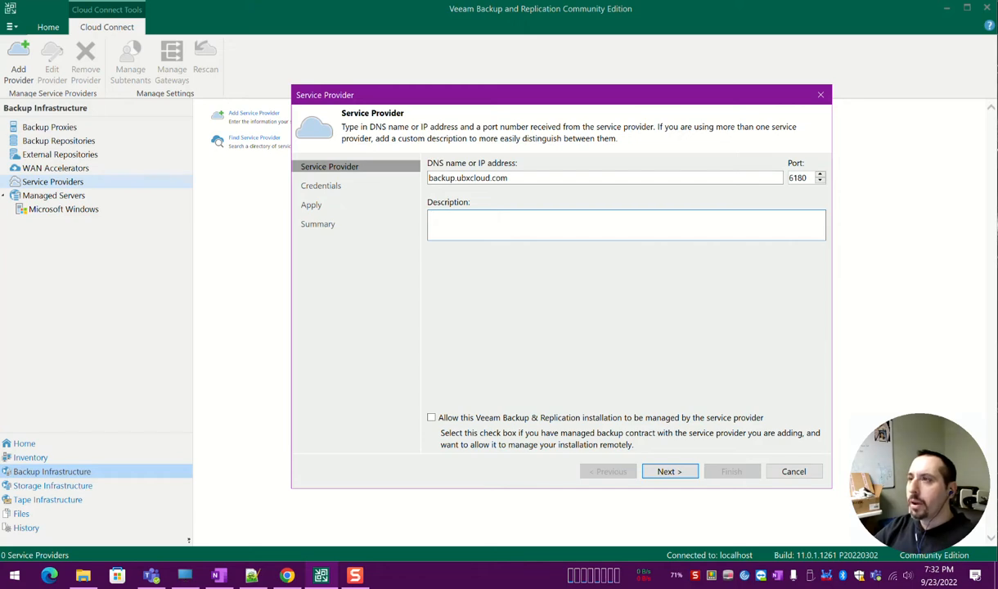
key(alt+Tab)
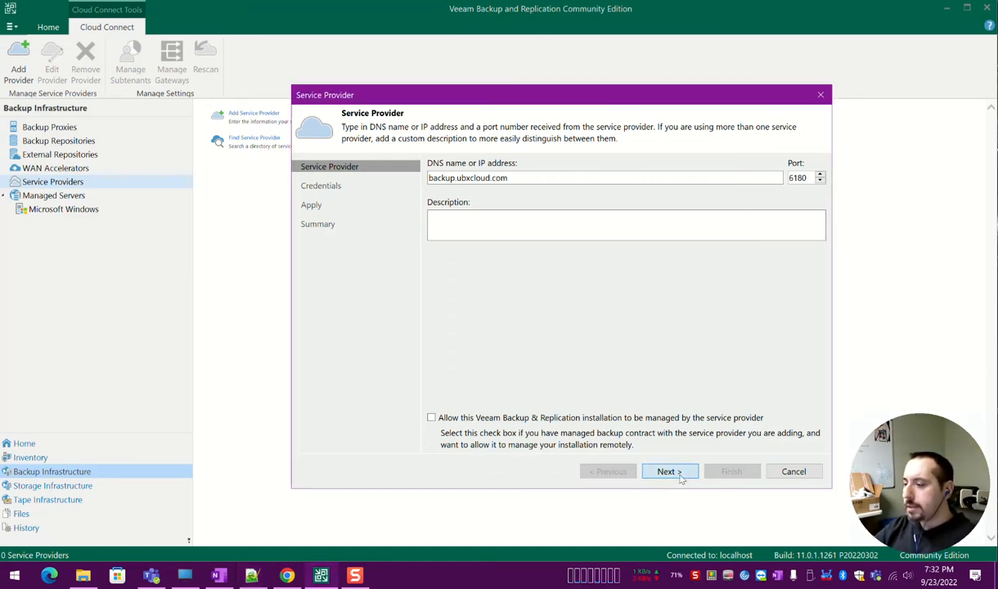
click(673, 472)
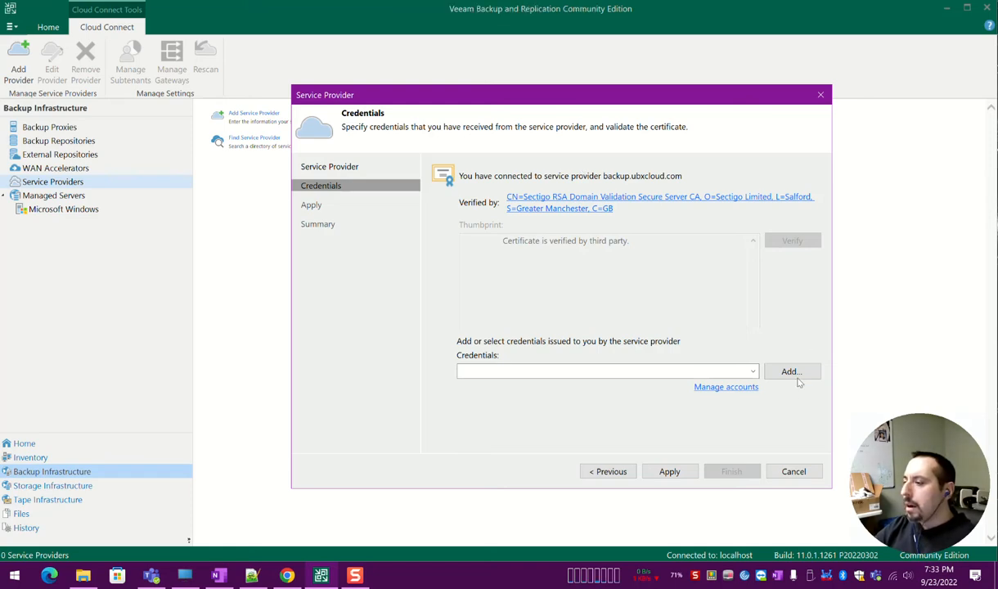
Add a credentials record with the provider account's username and password, leaving its description empty
click(800, 372)
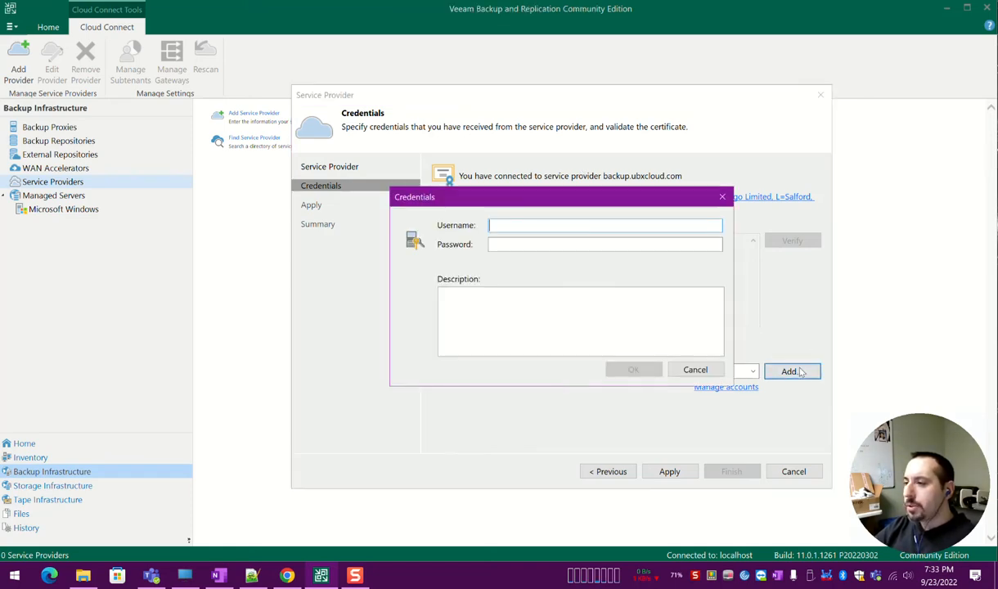
drag(525, 209, 532, 226)
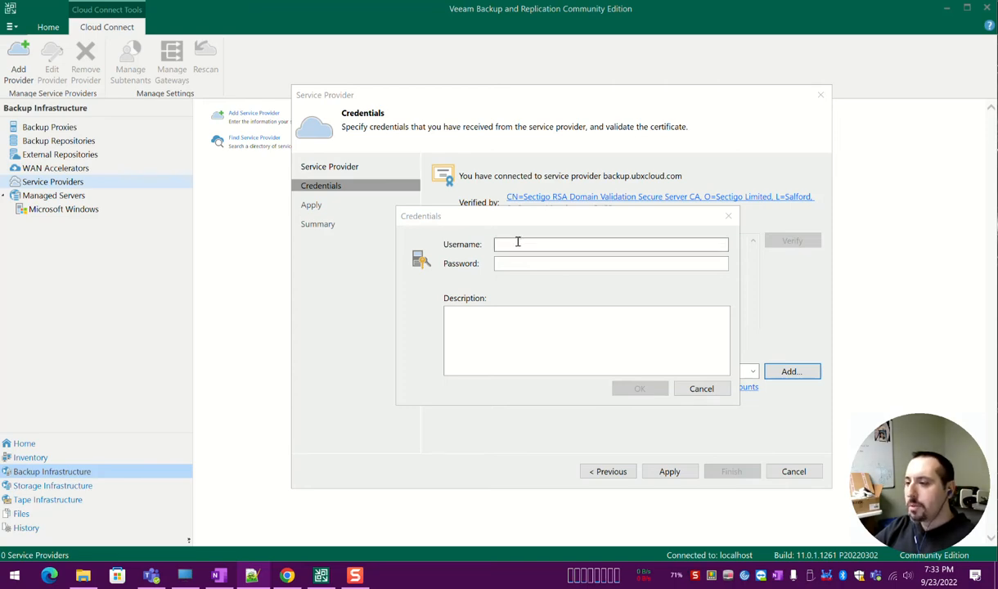
click(519, 243)
text(sdi.ccb05)
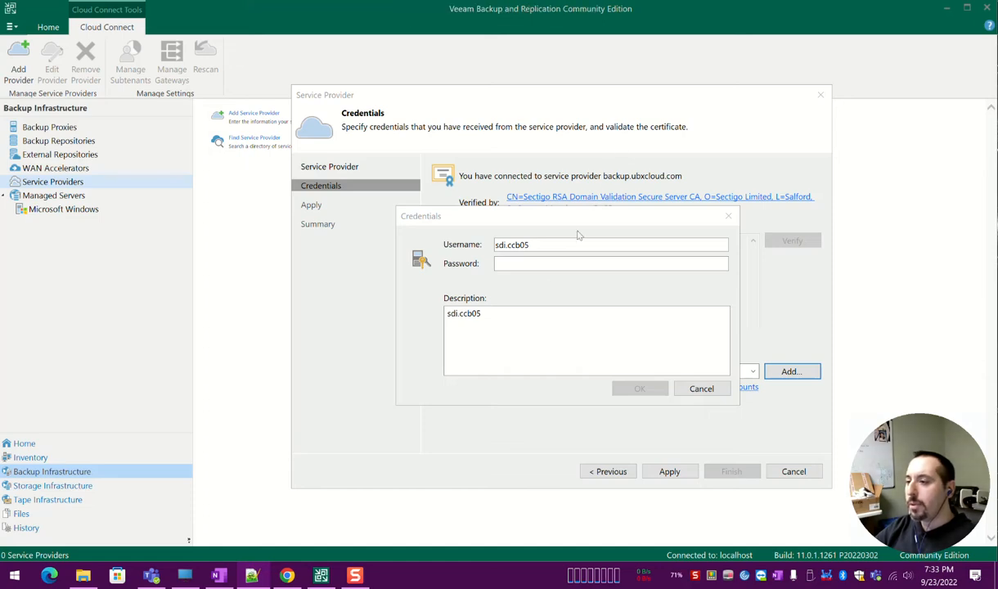
click(539, 263)
key(ctrl+v)
drag(522, 309, 408, 309)
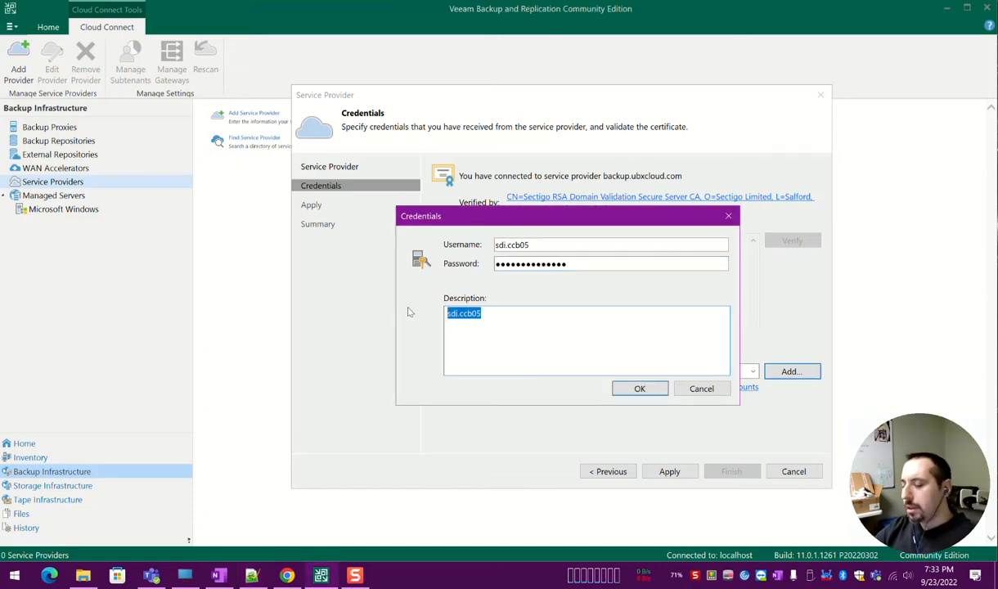
key(BackSpace)
click(639, 389)
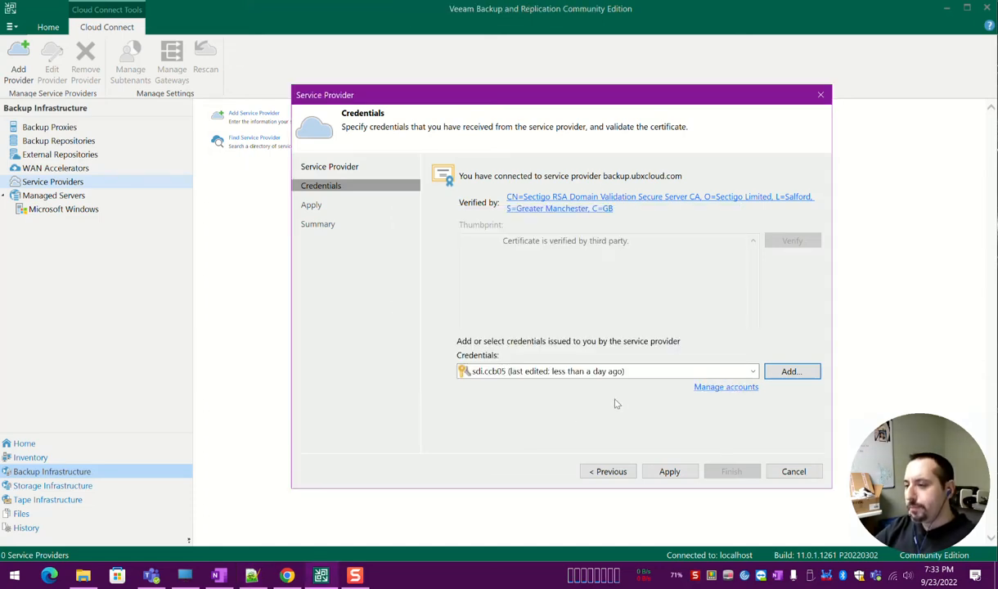
Apply the newly added credentials without a description, accept the assigned cloud repositories and finish adding the service provider
click(543, 371)
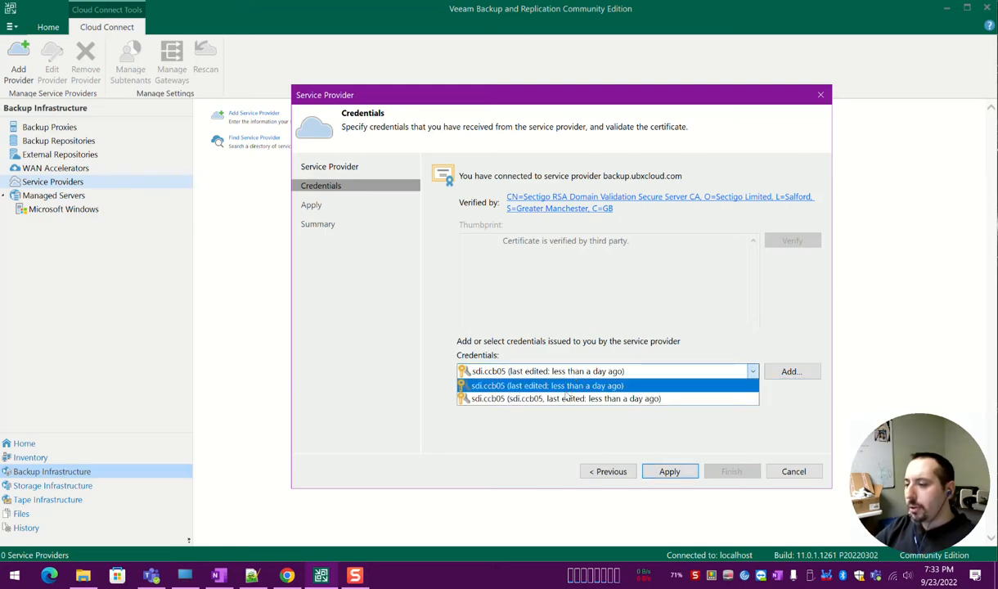
click(571, 370)
click(665, 470)
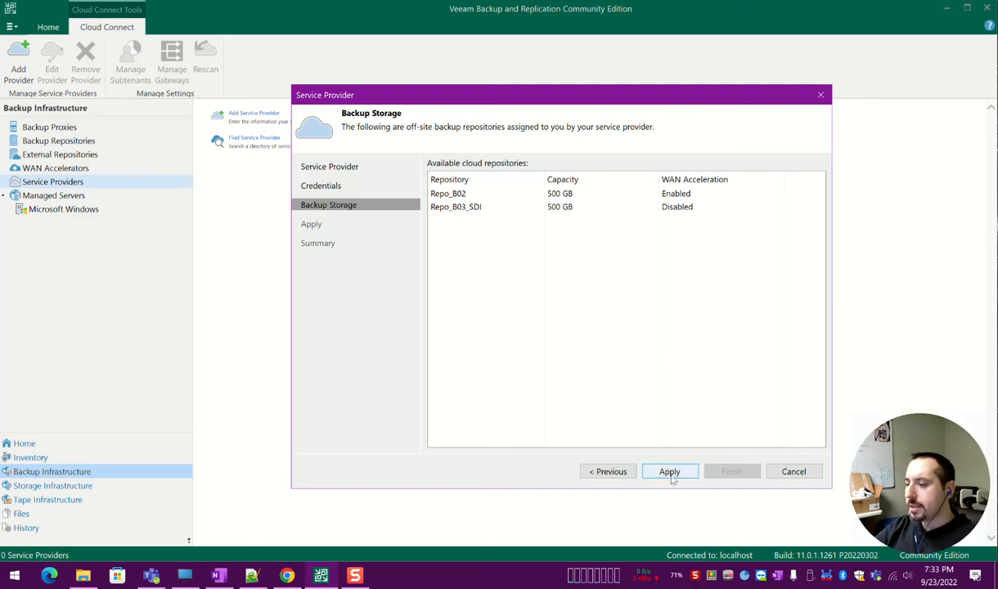
click(669, 471)
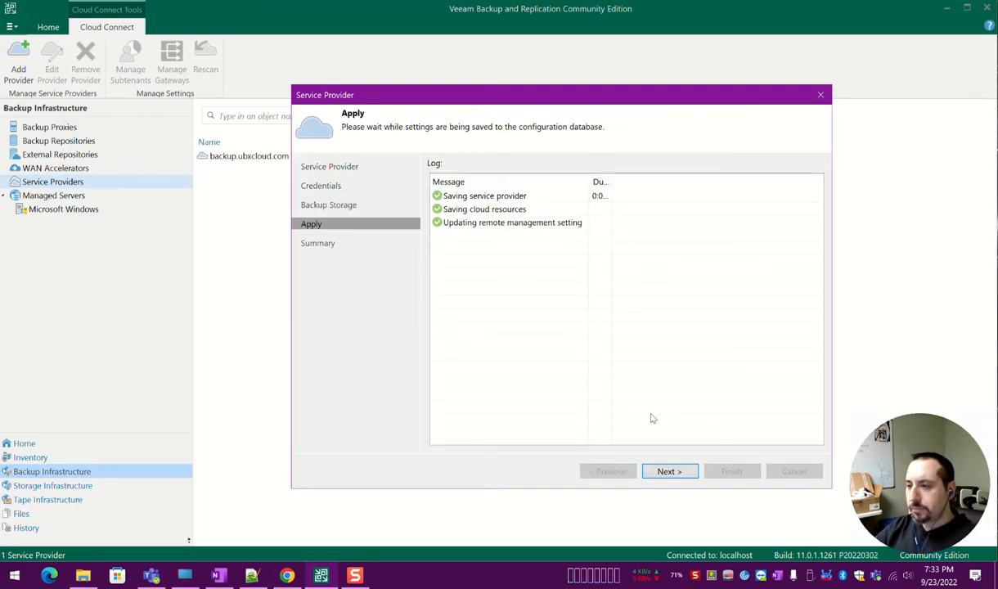
right_click(620, 395)
click(623, 399)
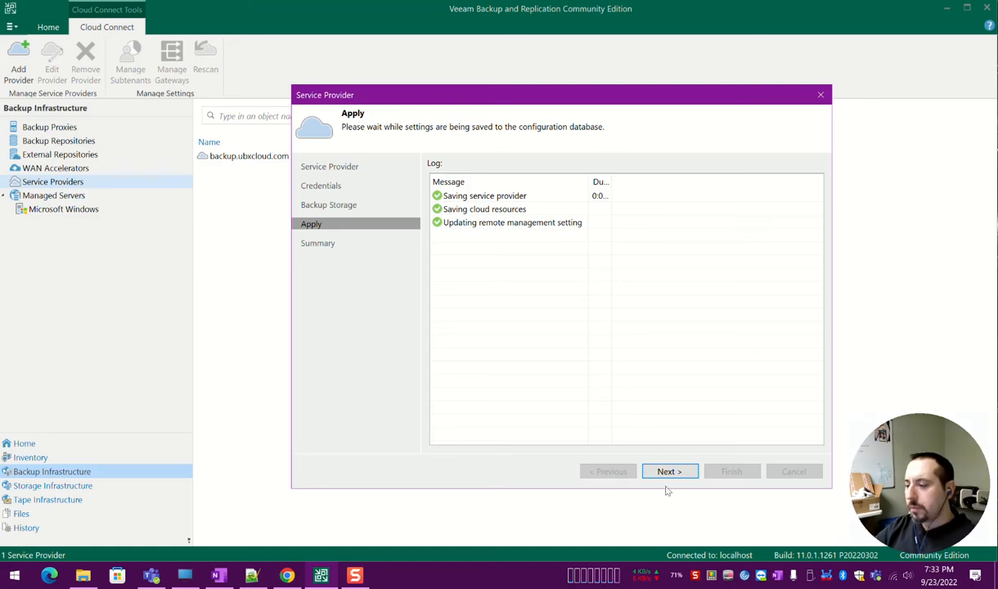
click(667, 471)
click(725, 468)
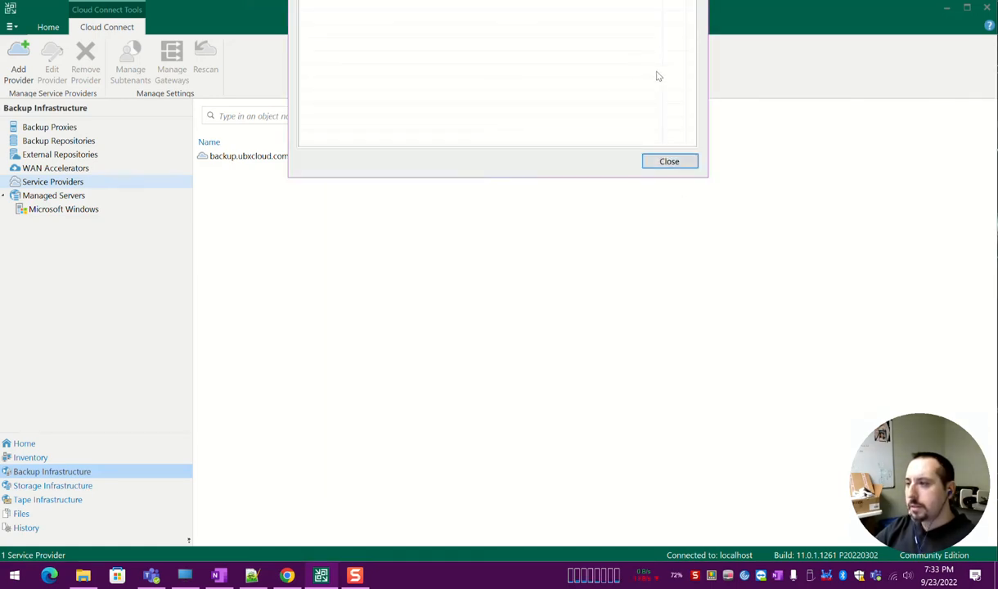
click(669, 162)
Examine the backup repositories, comparing the cloud repositories Repo_B02 and Repo_B03_SDI and the actions available for Repo_B02
click(49, 128)
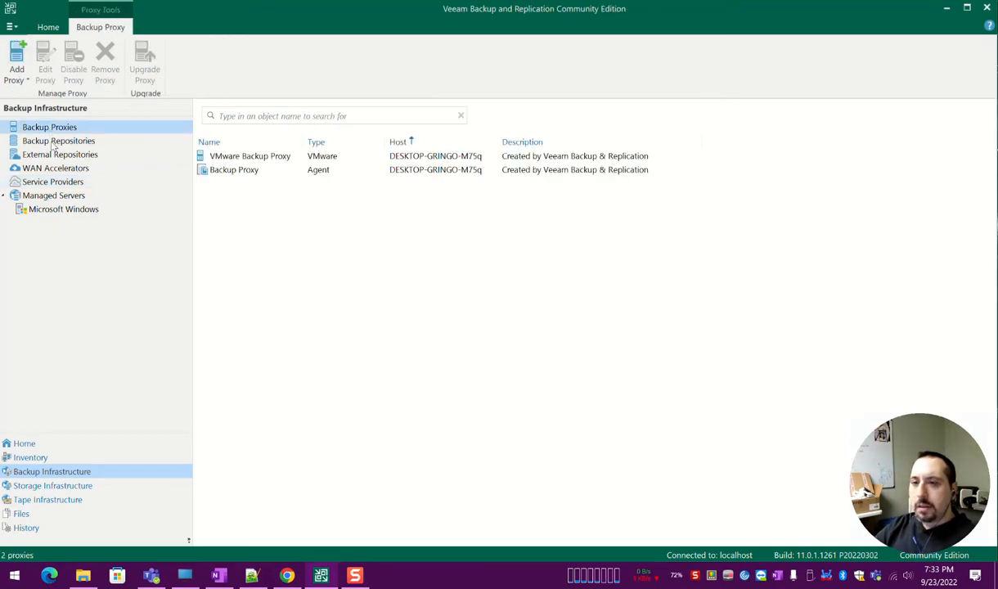
click(52, 143)
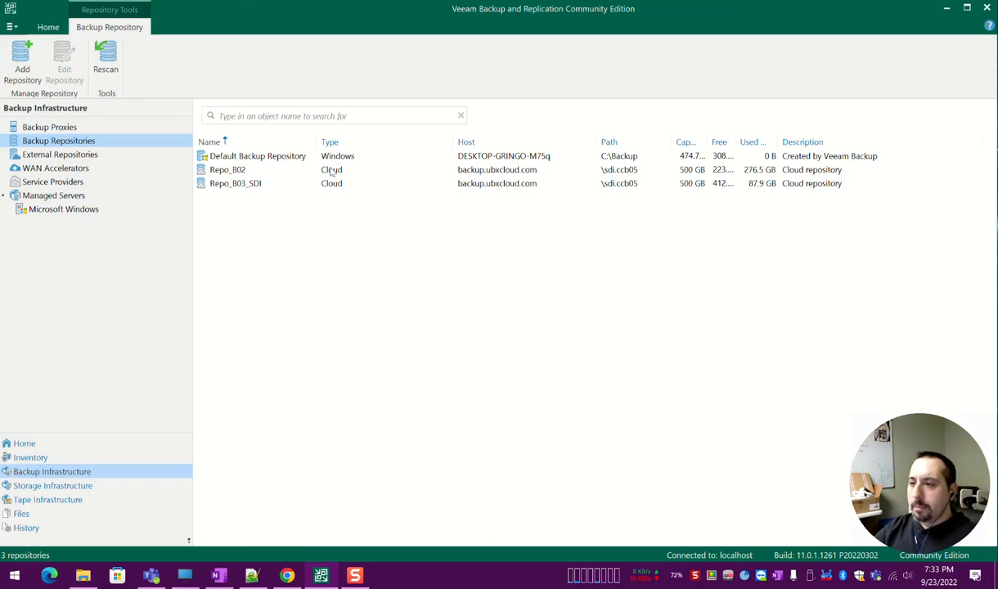
click(479, 174)
click(468, 183)
click(466, 169)
click(468, 183)
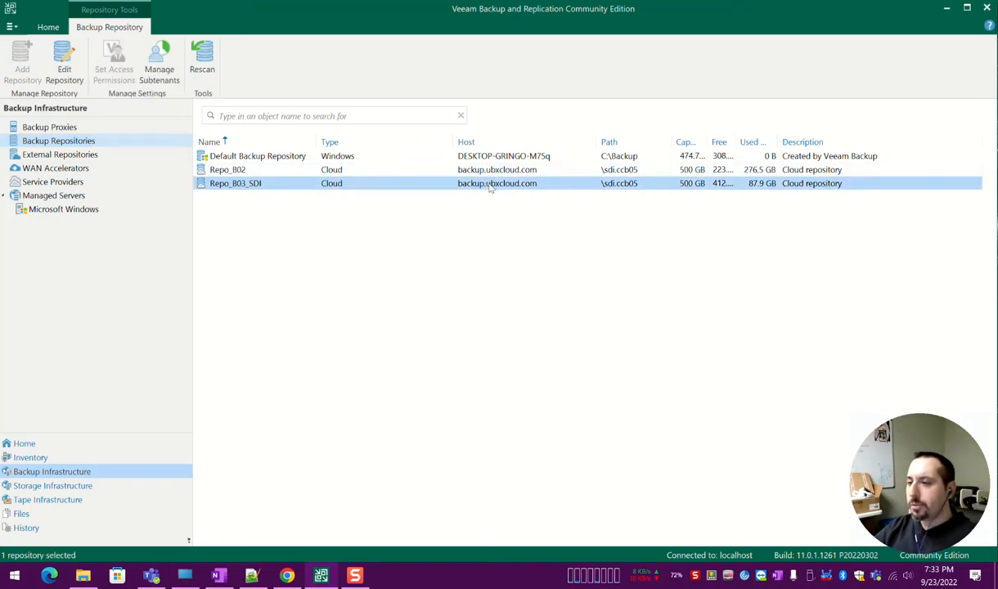
click(451, 170)
click(455, 183)
click(457, 168)
right_click(504, 171)
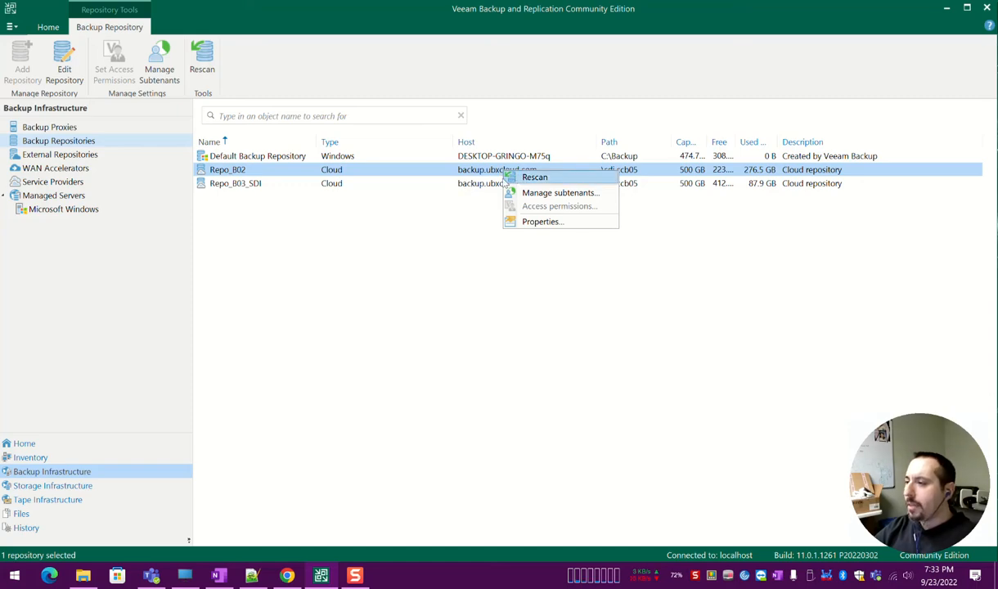
click(433, 187)
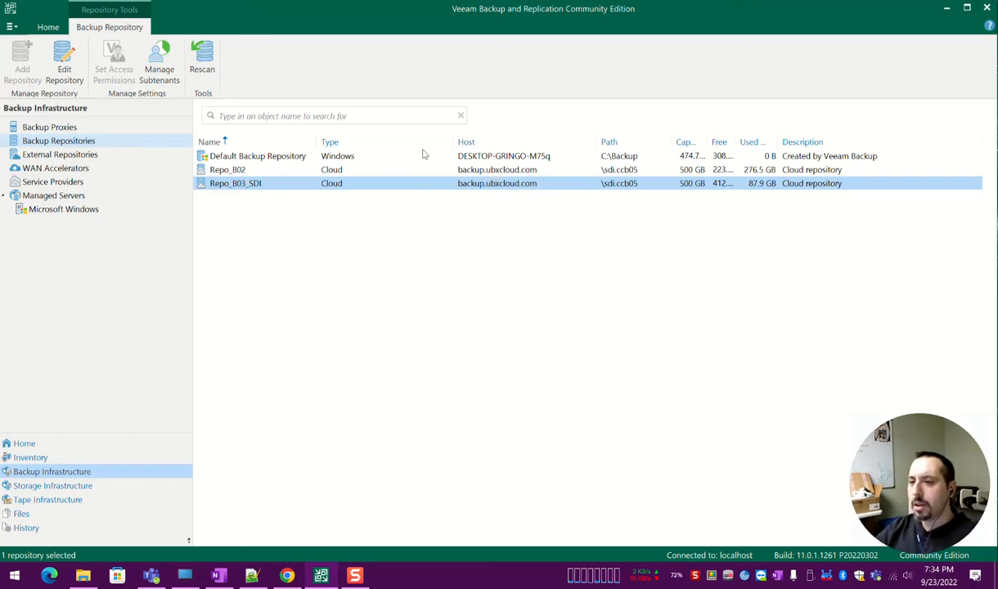
Show the agent backups stored in the cloud and widen the Job Name and Creation Time columns
click(23, 444)
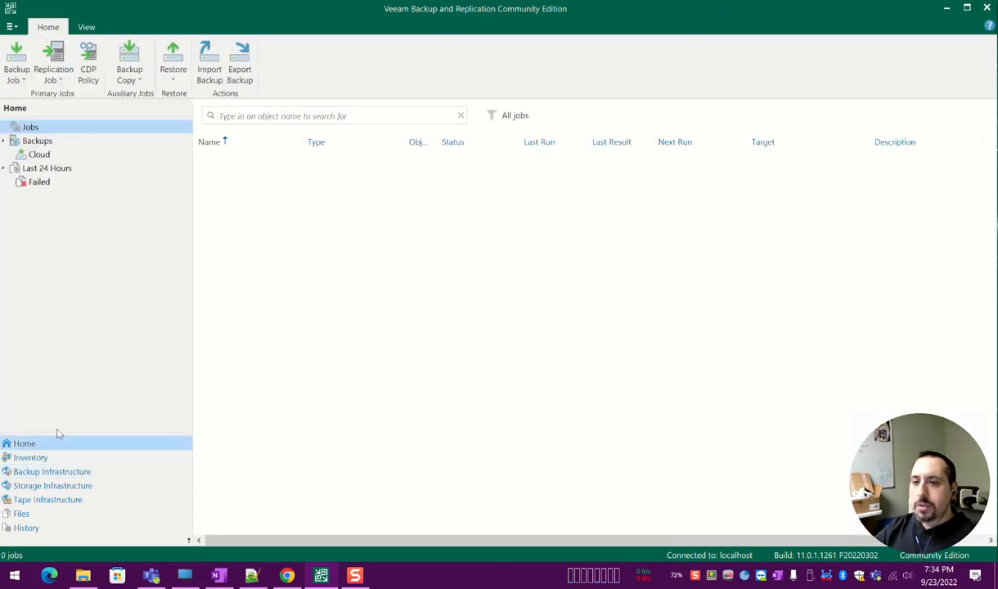
click(47, 157)
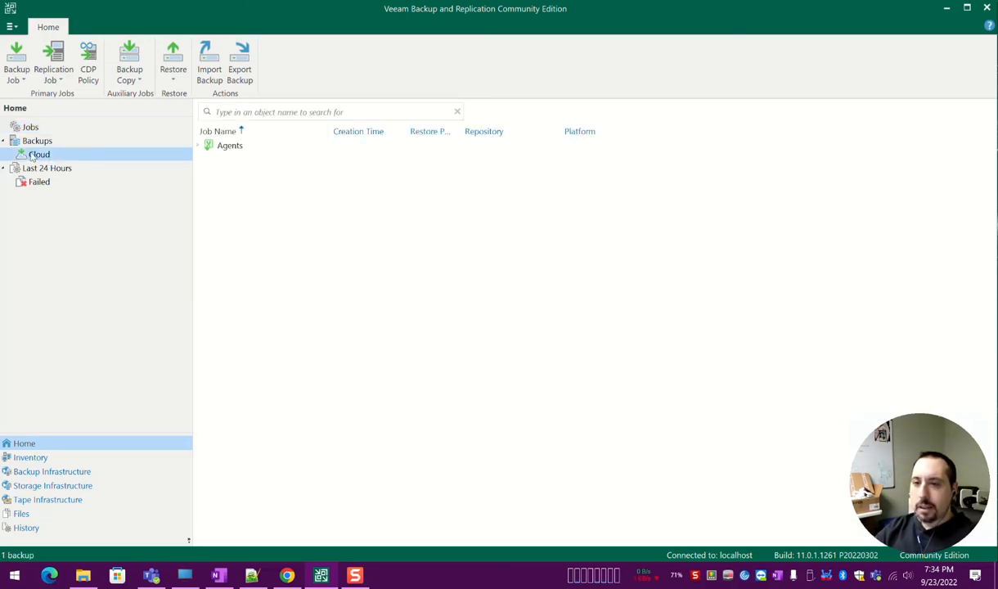
click(198, 145)
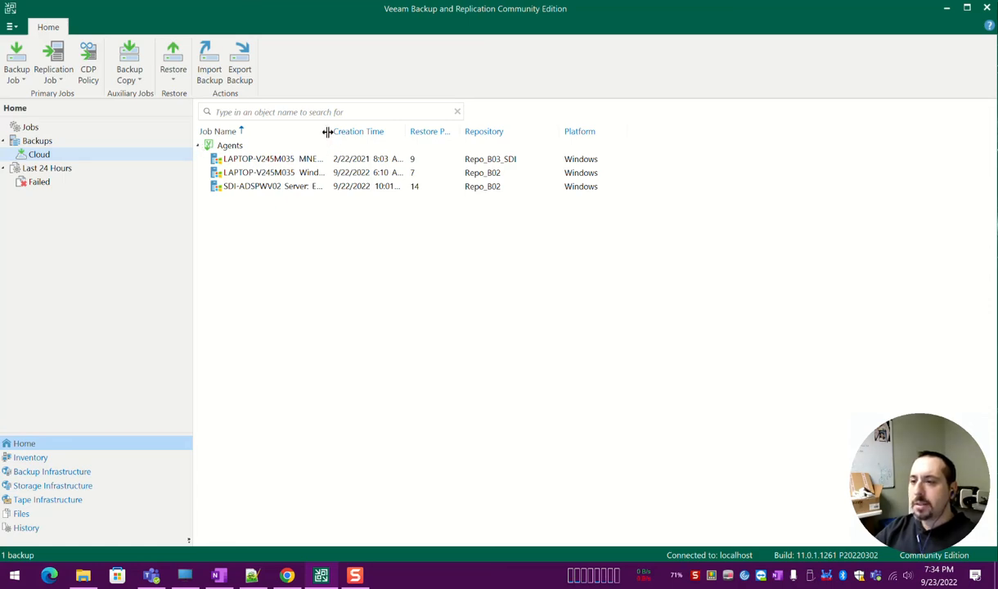
drag(328, 132, 485, 131)
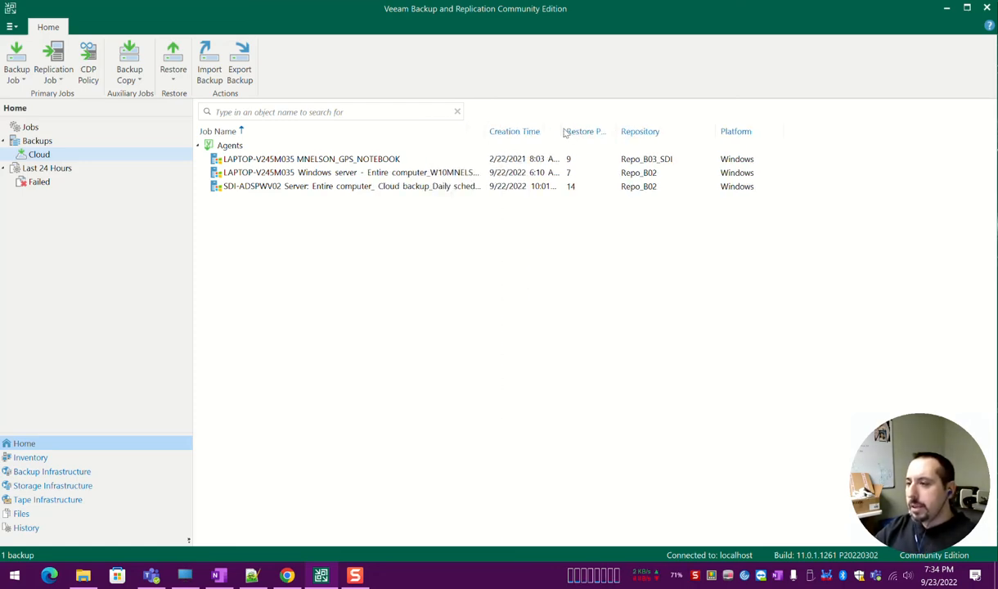
drag(561, 129, 607, 131)
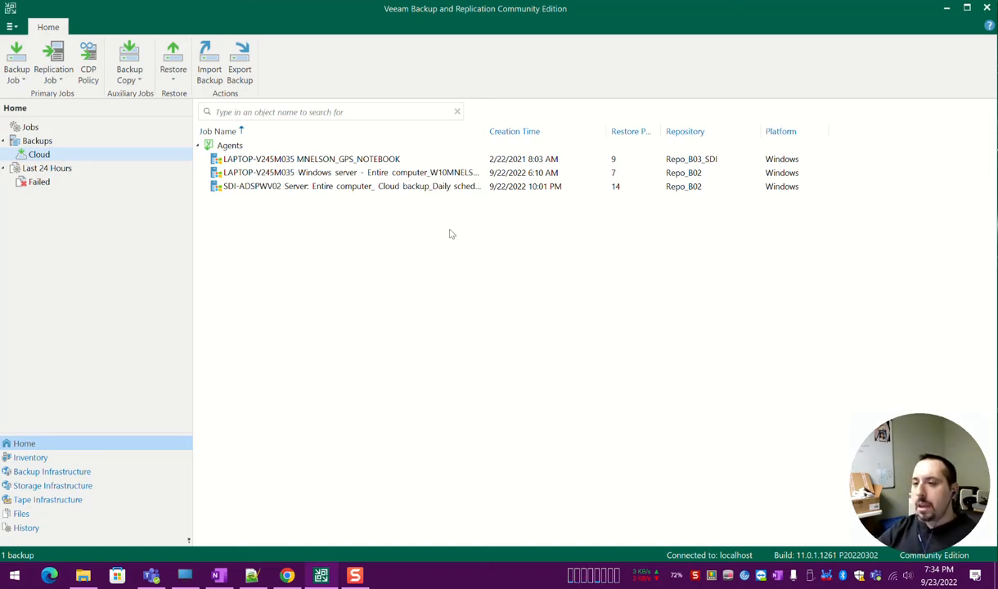
Examine the properties and backup files of the laptop backup stored in Repo_B03_SDI, and close them
click(301, 159)
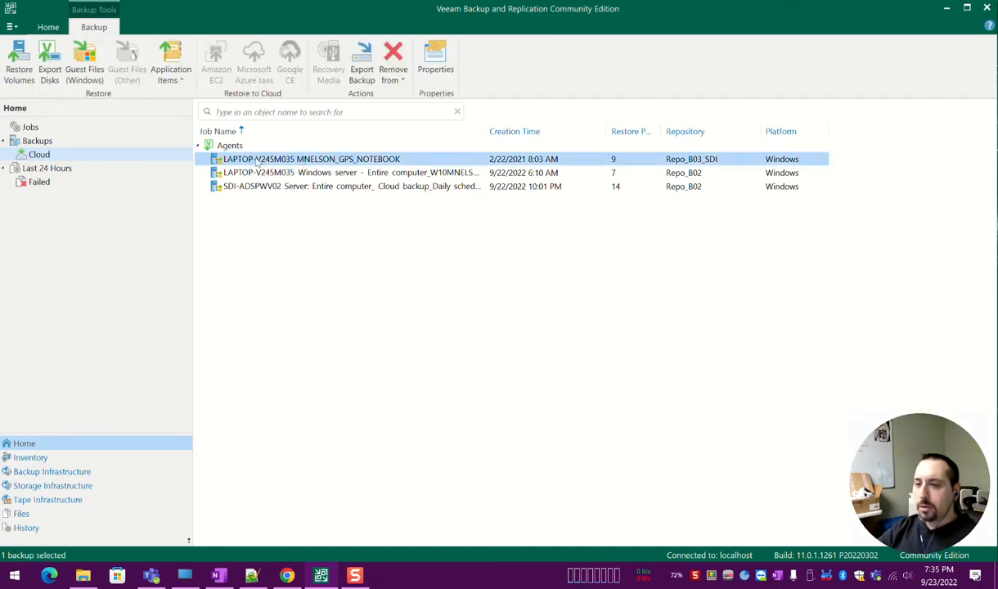
right_click(386, 167)
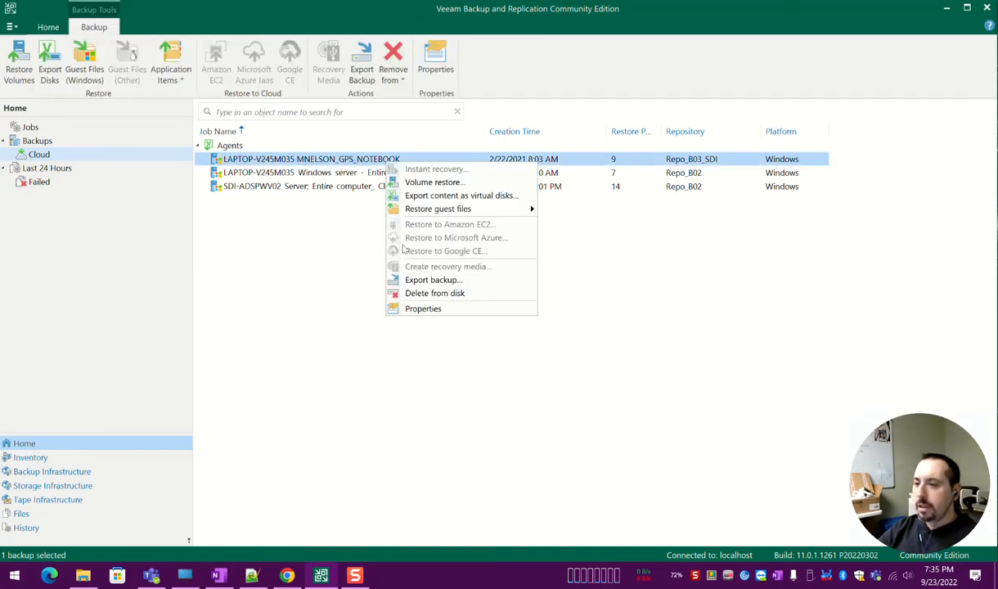
click(399, 296)
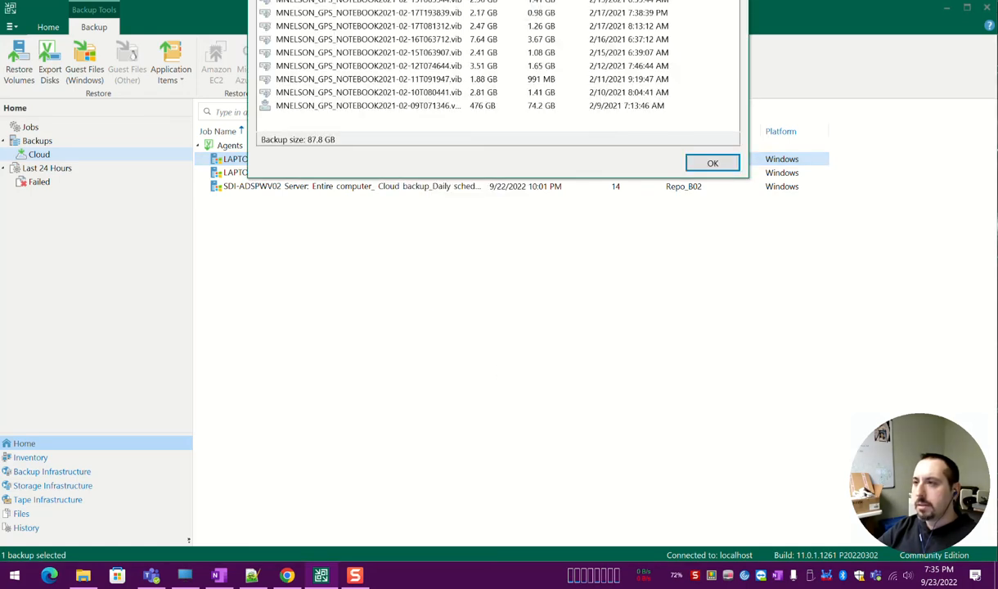
drag(570, 0, 580, 153)
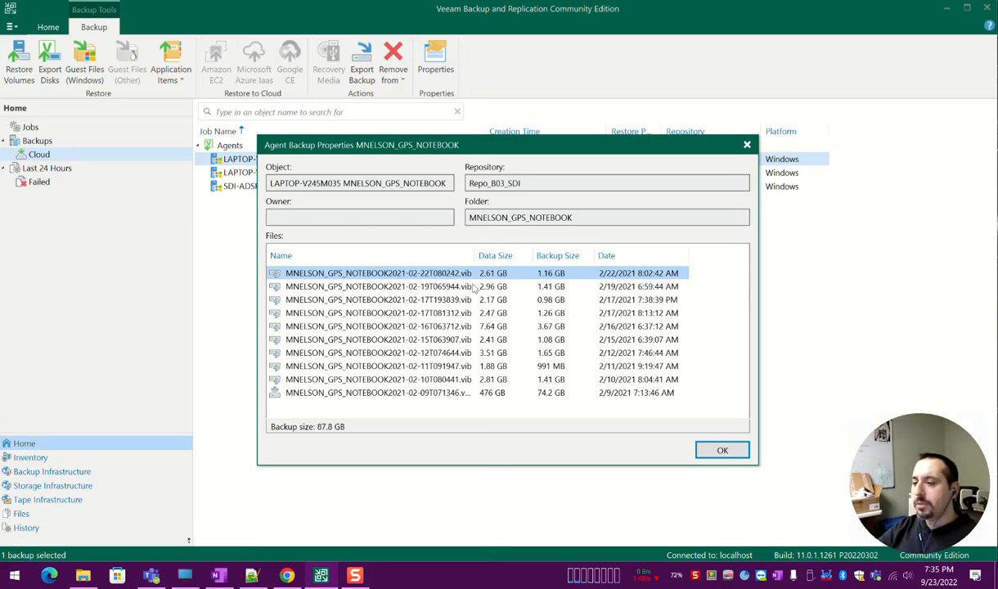
key(Return)
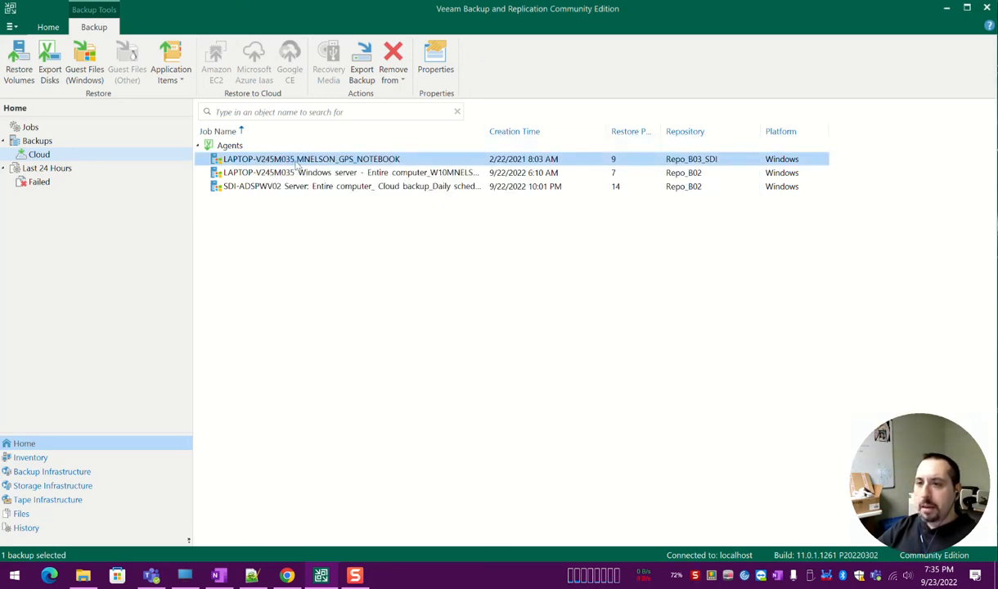
Compare the restore actions for the Repo_B03_SDI laptop backup and the SDI-ADSPWV02 server backup, including the guest file and application item options
right_click(379, 166)
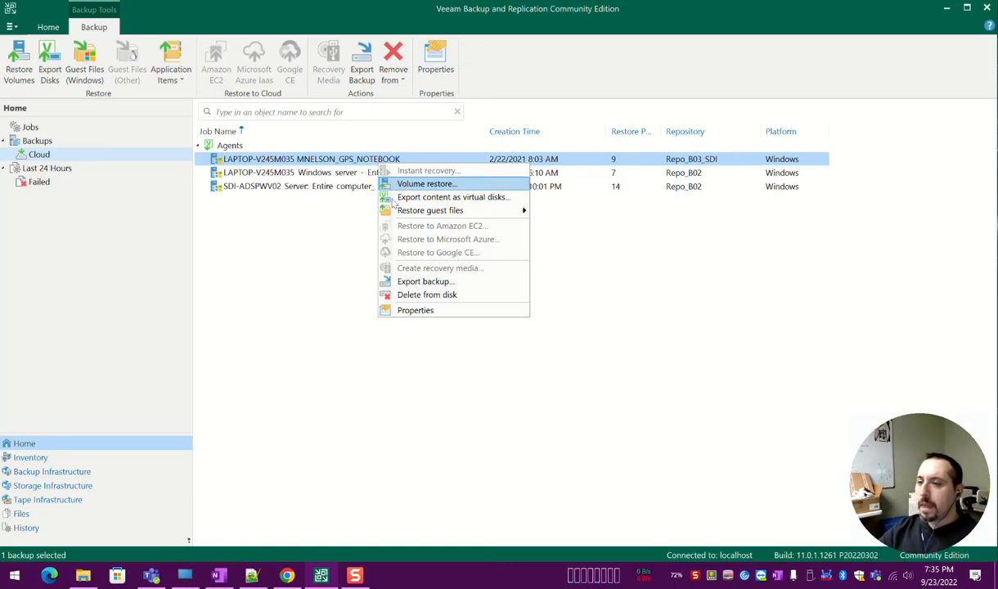
click(305, 190)
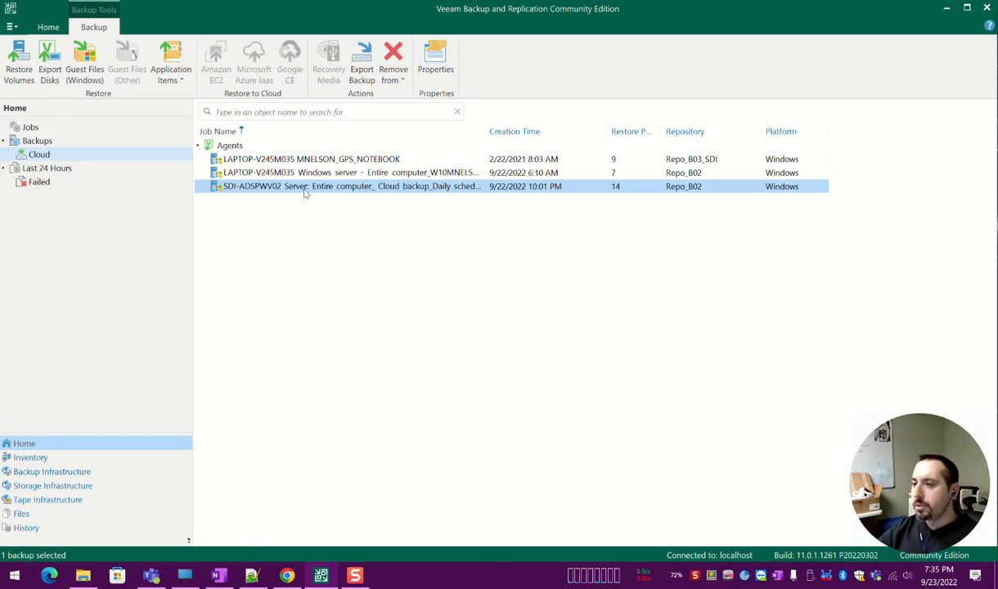
right_click(307, 191)
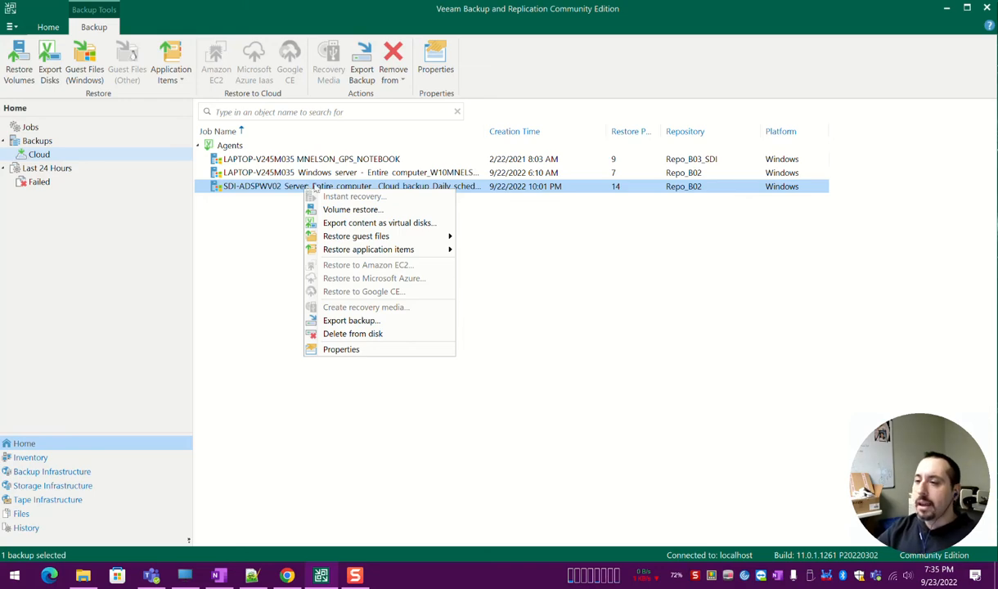
mouse_move(365, 252)
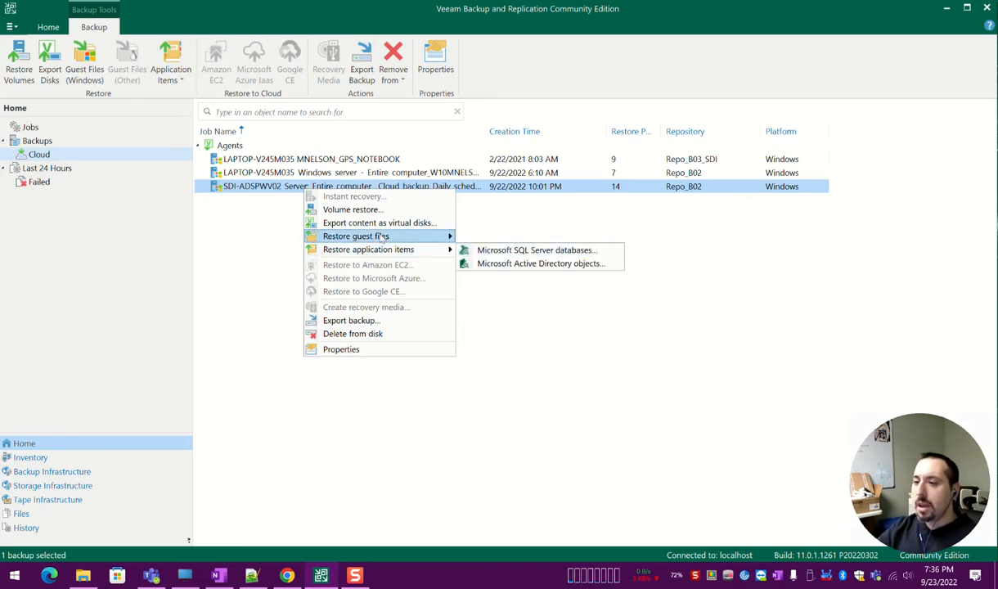
mouse_move(425, 249)
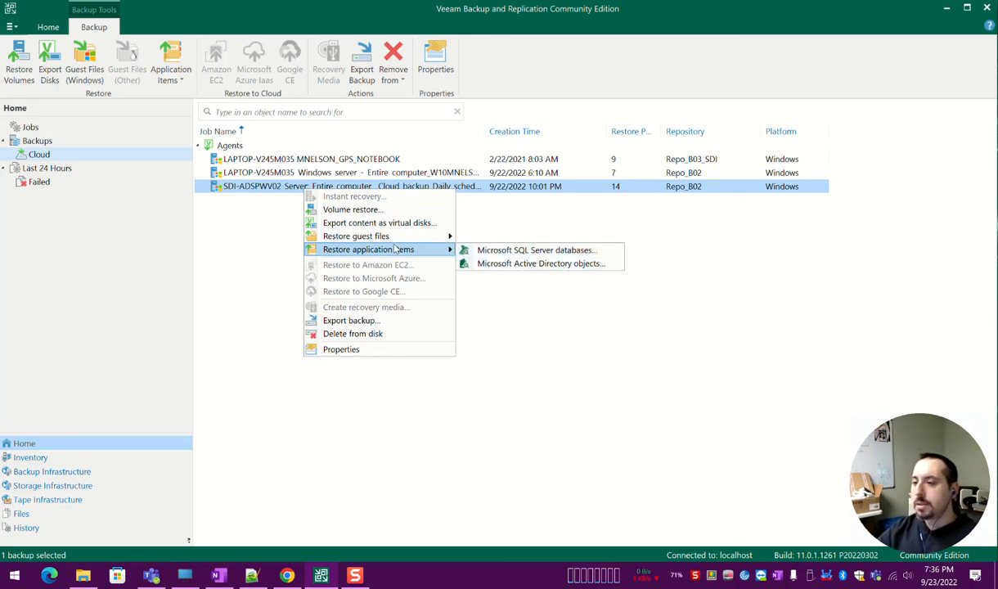
mouse_move(452, 250)
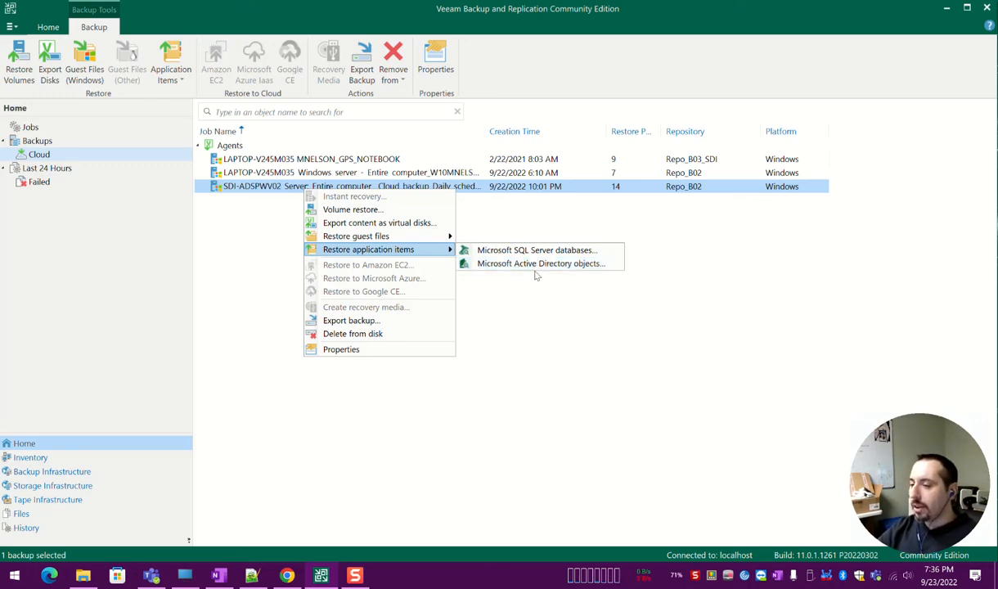
mouse_move(422, 237)
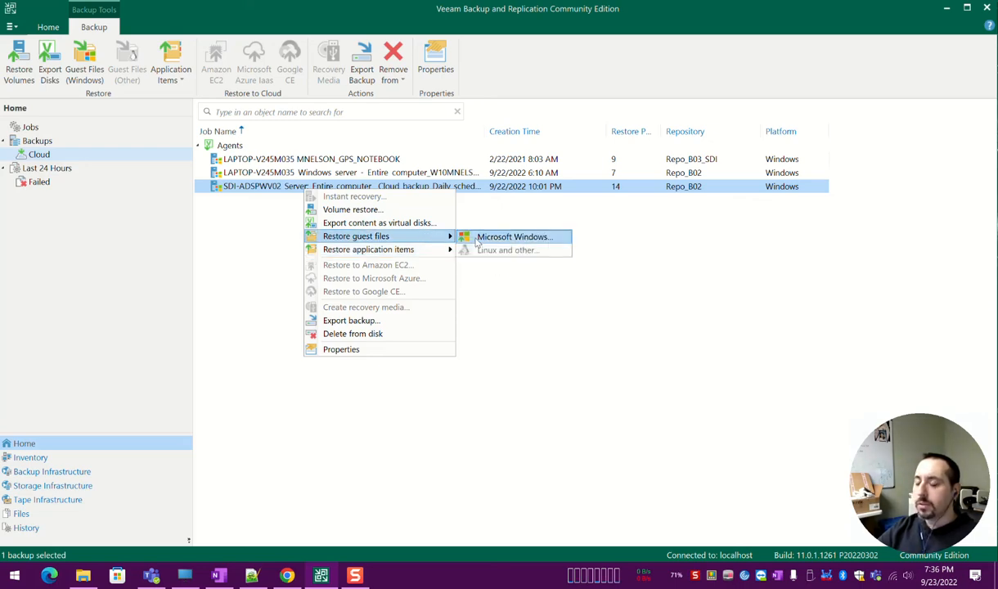
Examine the restore points offered for a Microsoft Windows guest file restore of the Repo_B03_SDI laptop backup, and exit without restoring
click(393, 160)
right_click(393, 162)
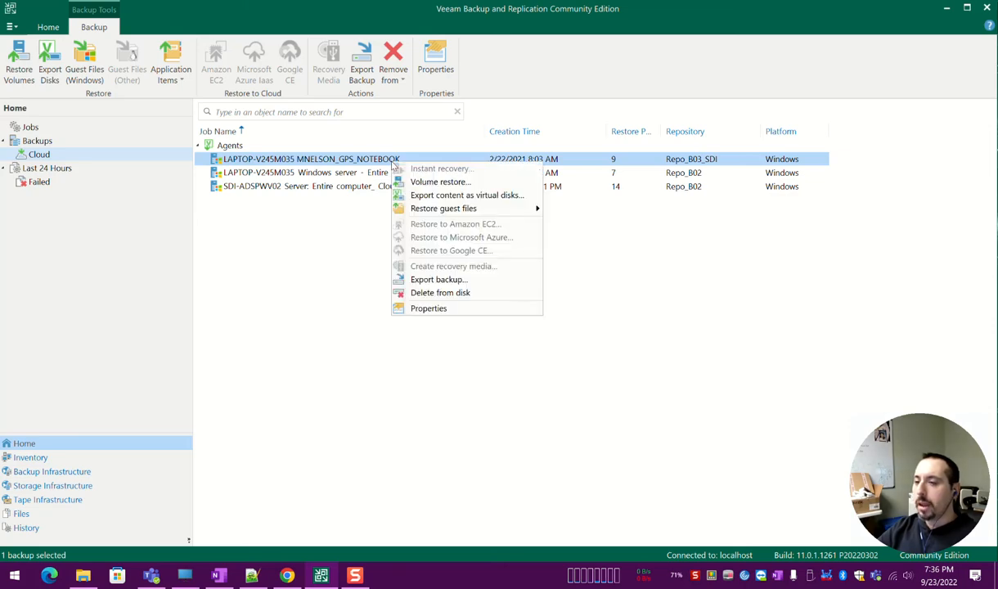
mouse_move(462, 210)
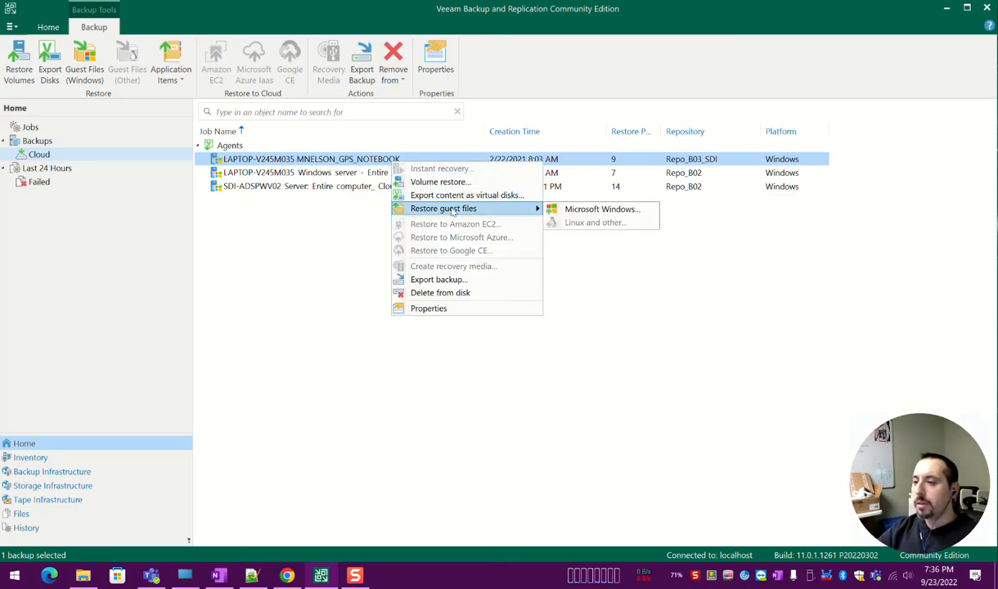
click(580, 211)
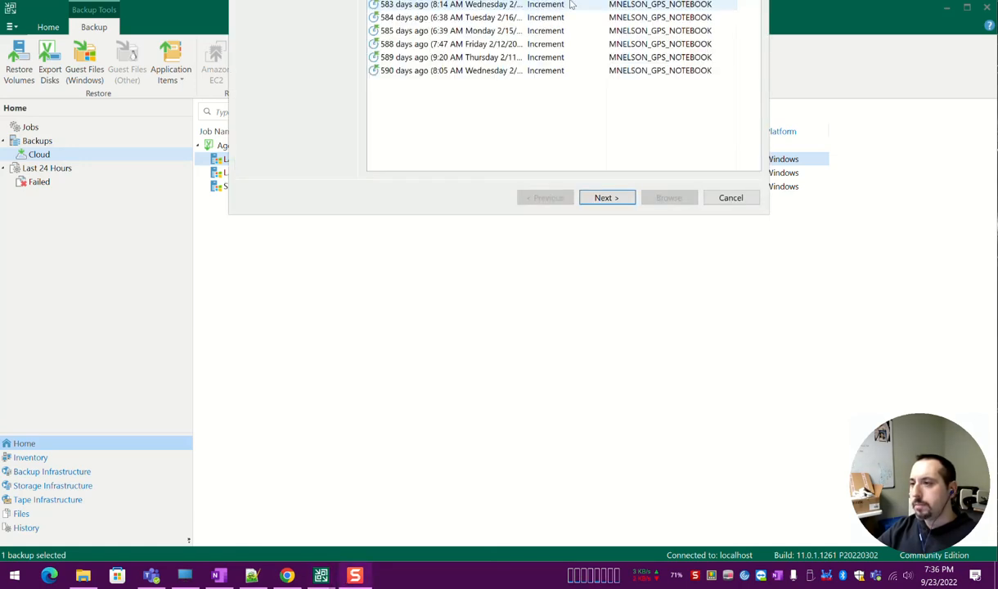
drag(557, 0, 548, 141)
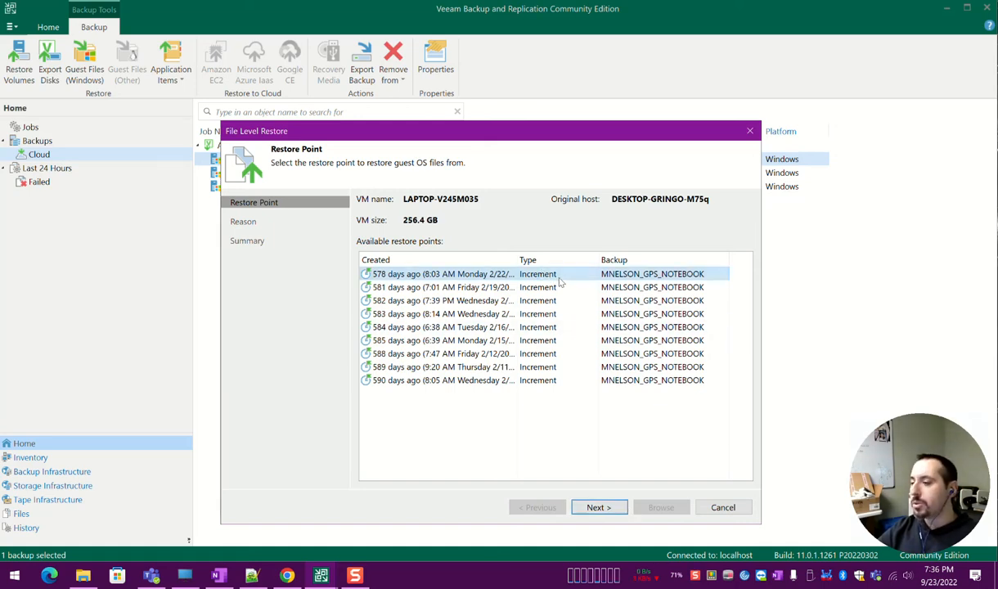
click(724, 508)
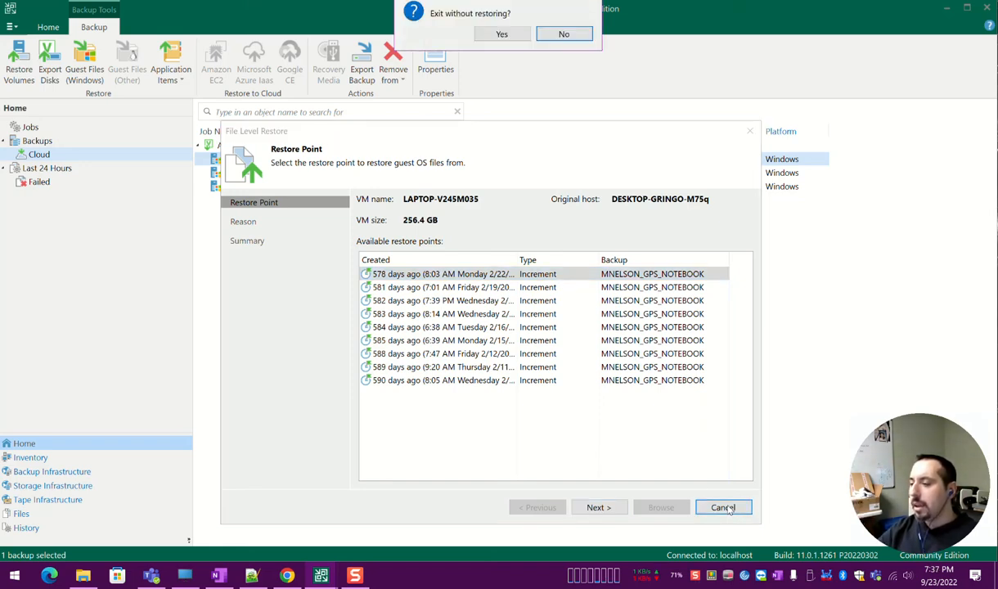
click(479, 35)
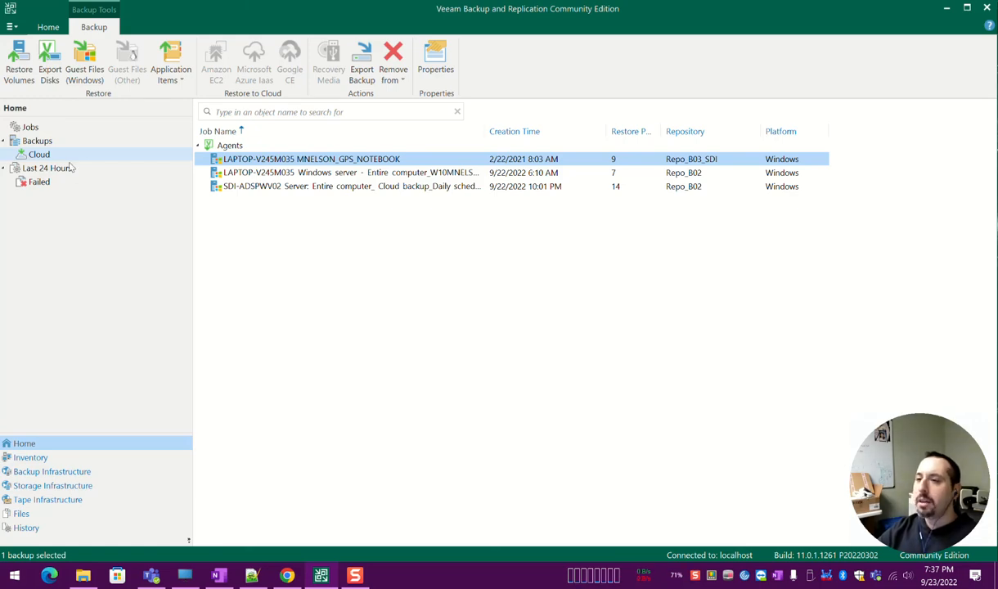
right_click(250, 166)
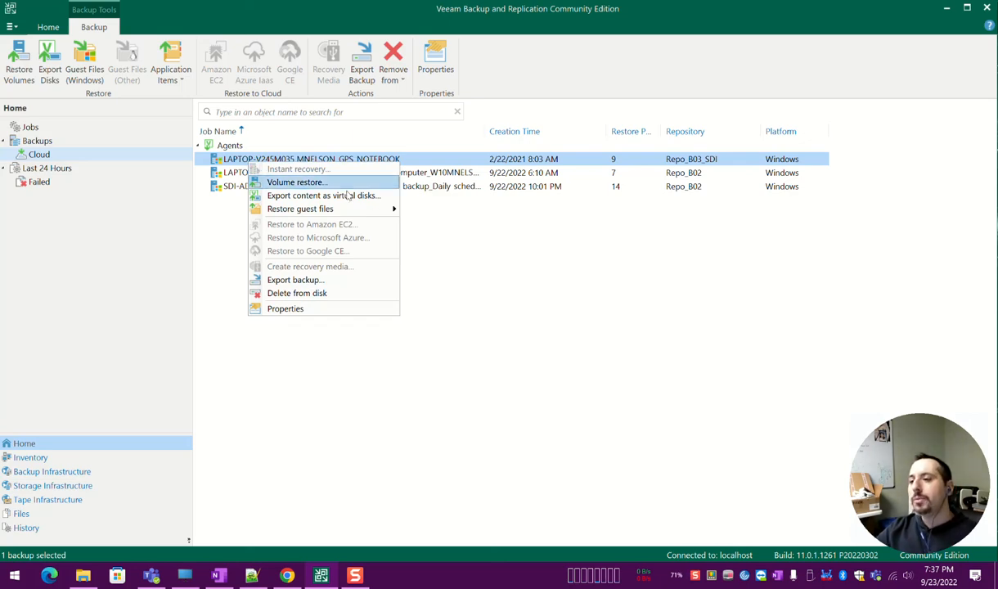
click(478, 221)
click(361, 164)
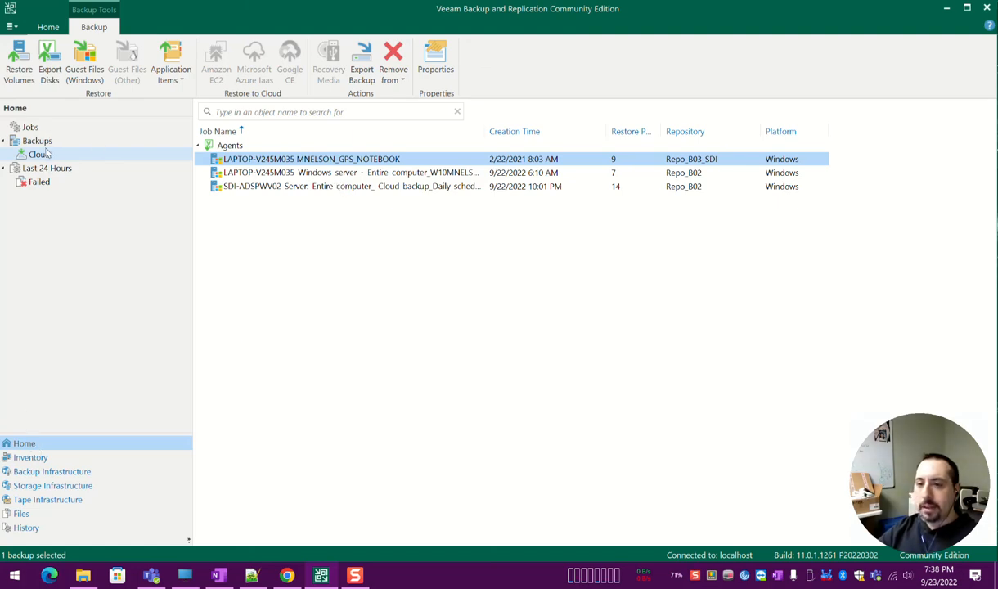
click(29, 458)
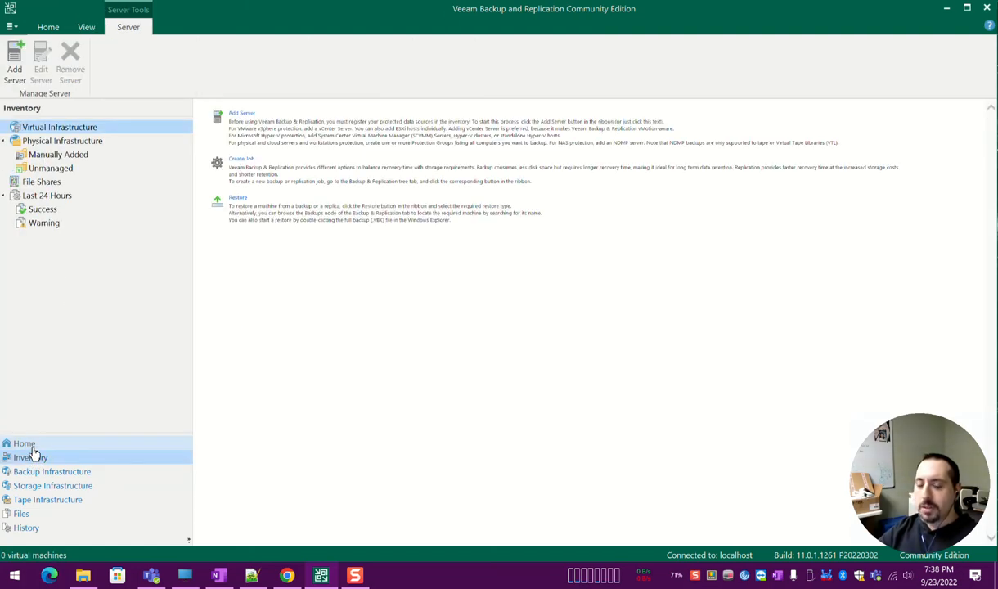
click(25, 443)
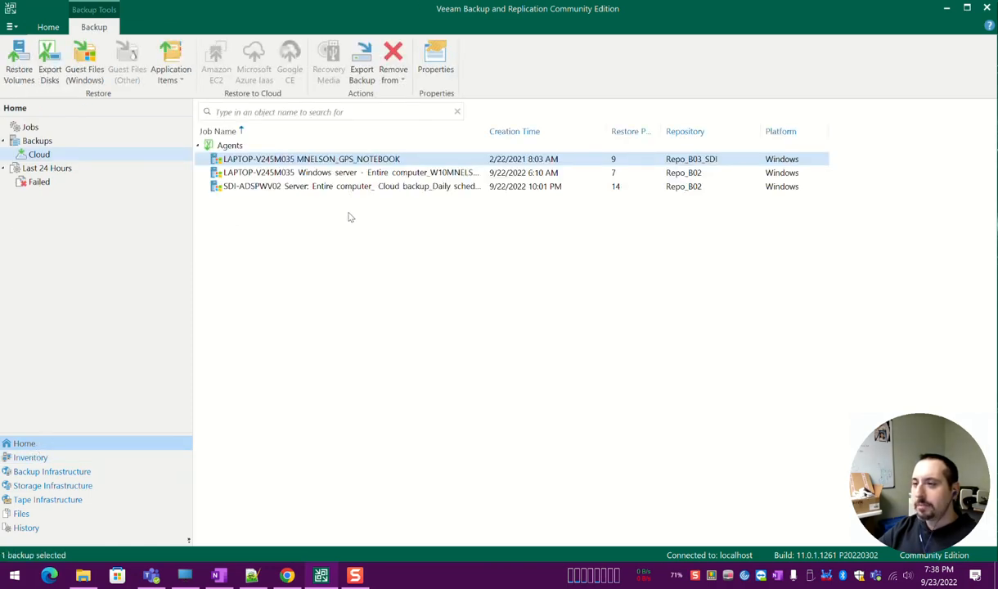